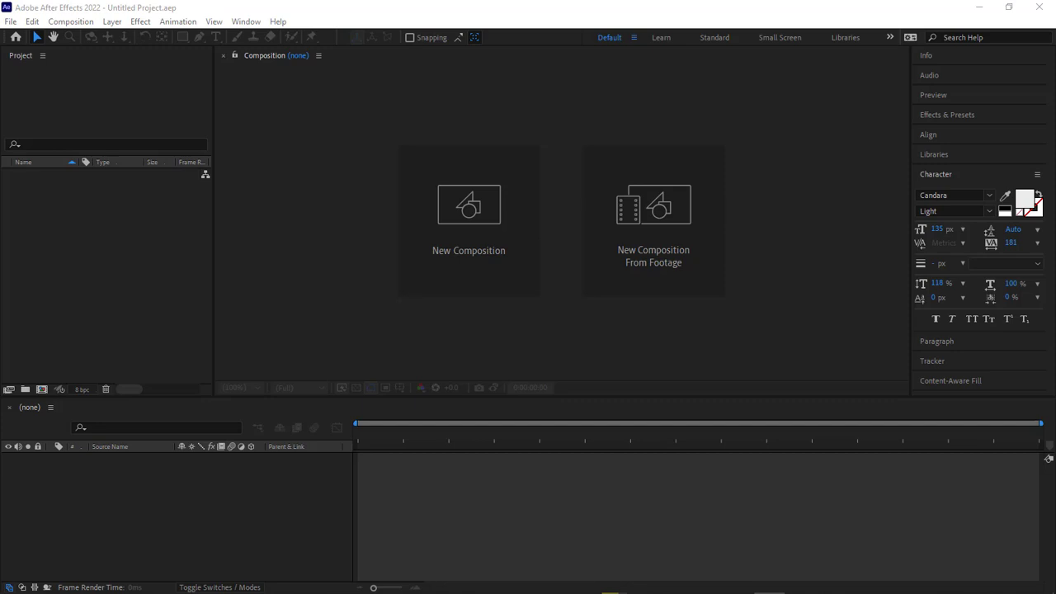
Step: Consult the YouTube tutorial in the browser, scrolling through the page
{"action": "key", "text": "alt+Tab"}
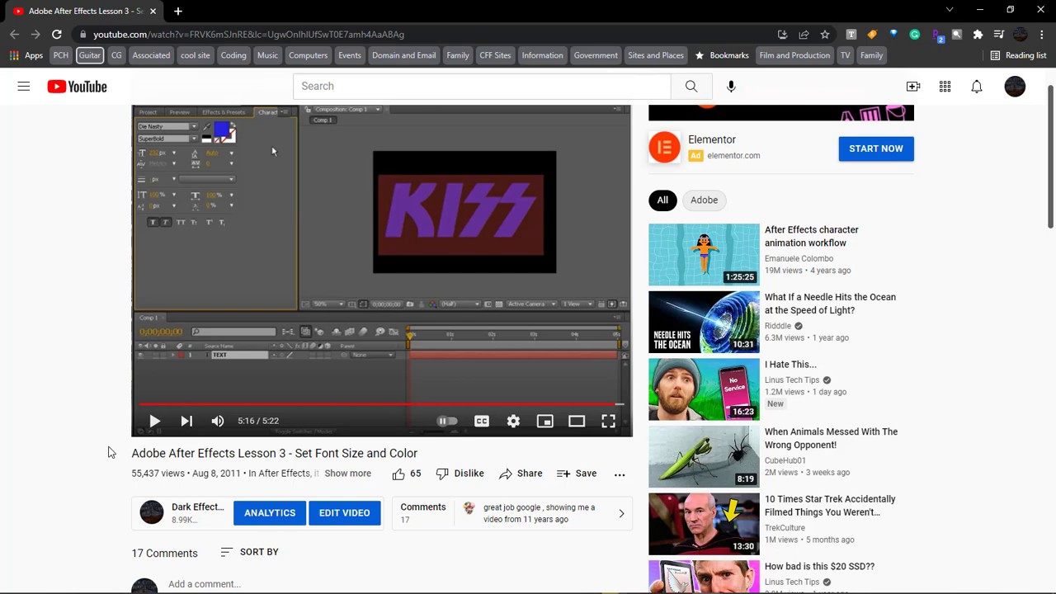
{"action": "scroll", "coordinate": [108, 452], "scroll_direction": "down", "scroll_amount": 1}
{"action": "scroll", "coordinate": [108, 452], "scroll_direction": "down", "scroll_amount": 1}
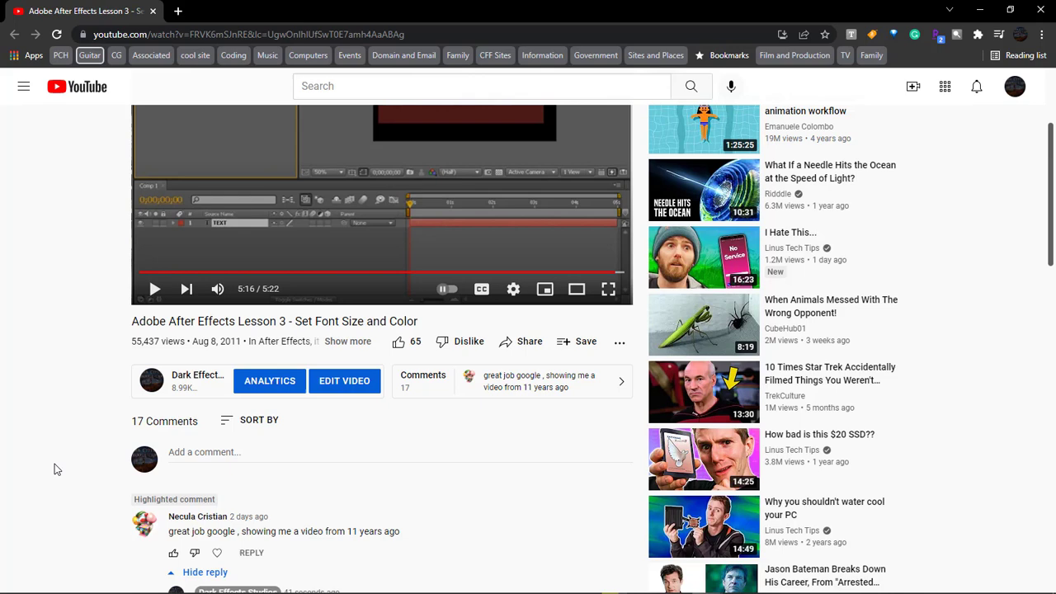
{"action": "scroll", "coordinate": [54, 467], "scroll_direction": "up", "scroll_amount": 3}
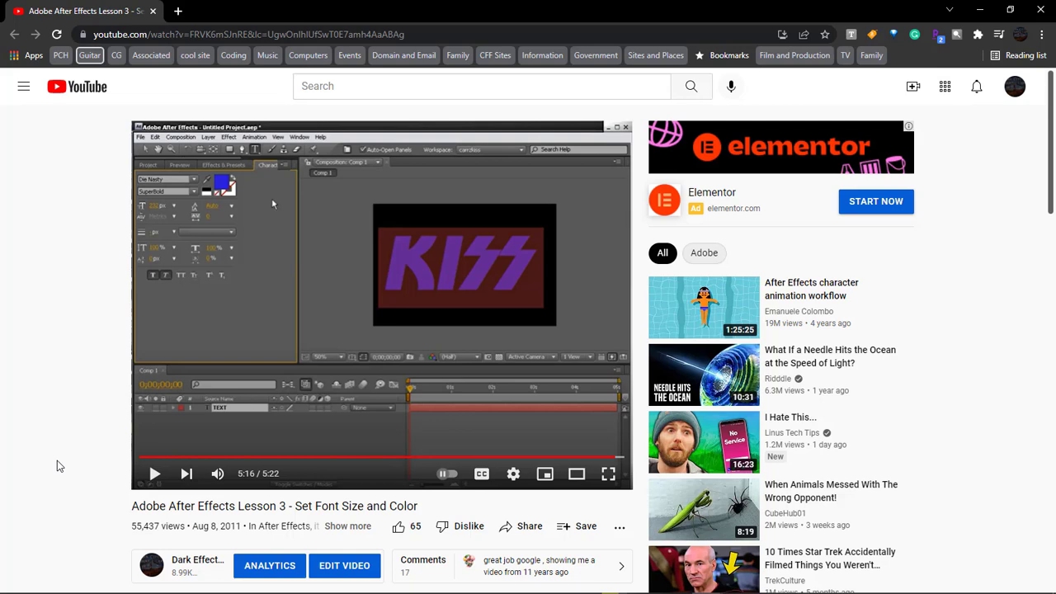
{"action": "scroll", "coordinate": [57, 465], "scroll_direction": "down", "scroll_amount": 3}
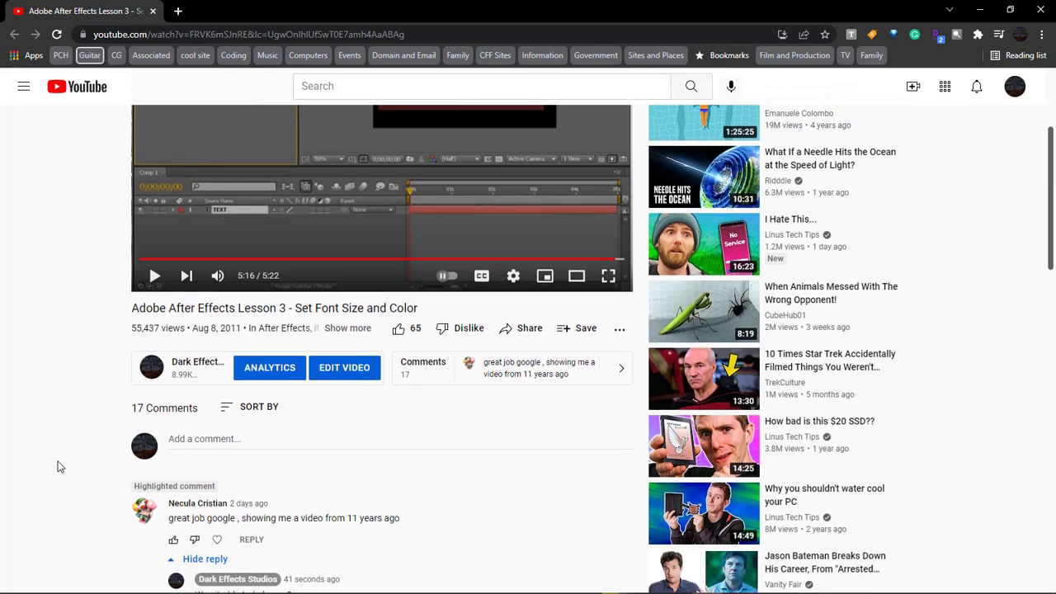
{"action": "scroll", "coordinate": [58, 466], "scroll_direction": "up", "scroll_amount": 3}
Step: Back in After Effects, create Comp 1 with the HDTV 1080 29.97 preset, 30 seconds long
{"action": "left_click", "coordinate": [979, 10]}
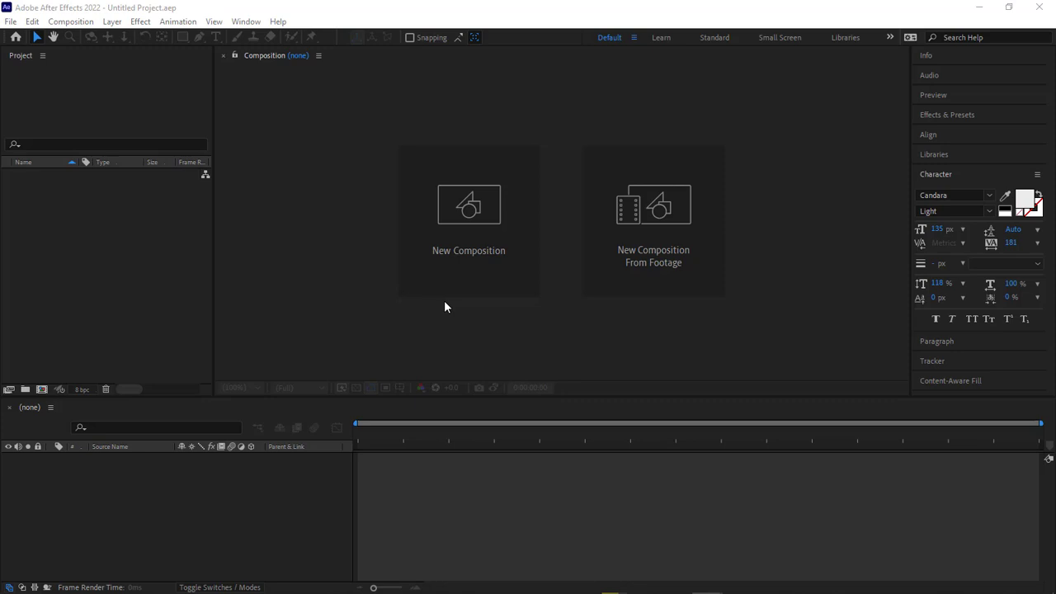
{"action": "key", "text": "ctrl+n"}
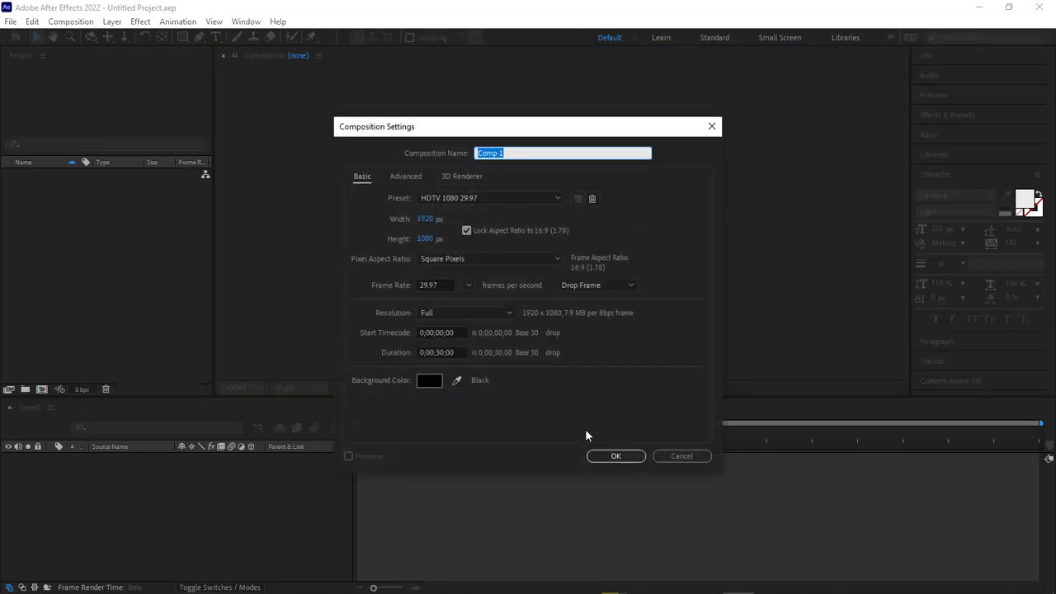
{"action": "left_click", "coordinate": [614, 456]}
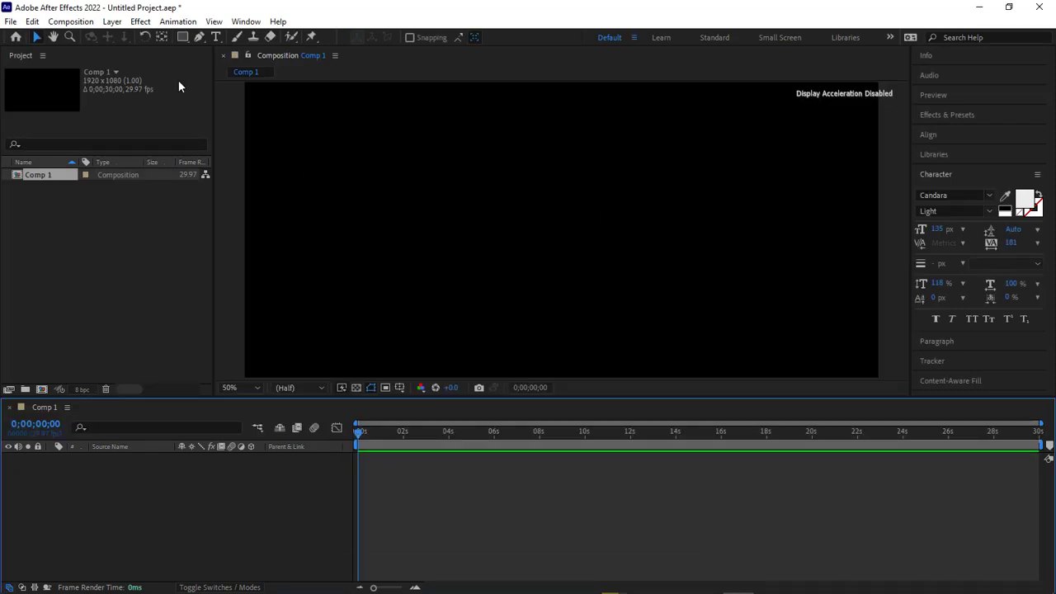
Step: Add a 'Dark Effects Studio' text layer and show the title/action-safe guides
{"action": "key", "text": "ctrl+t"}
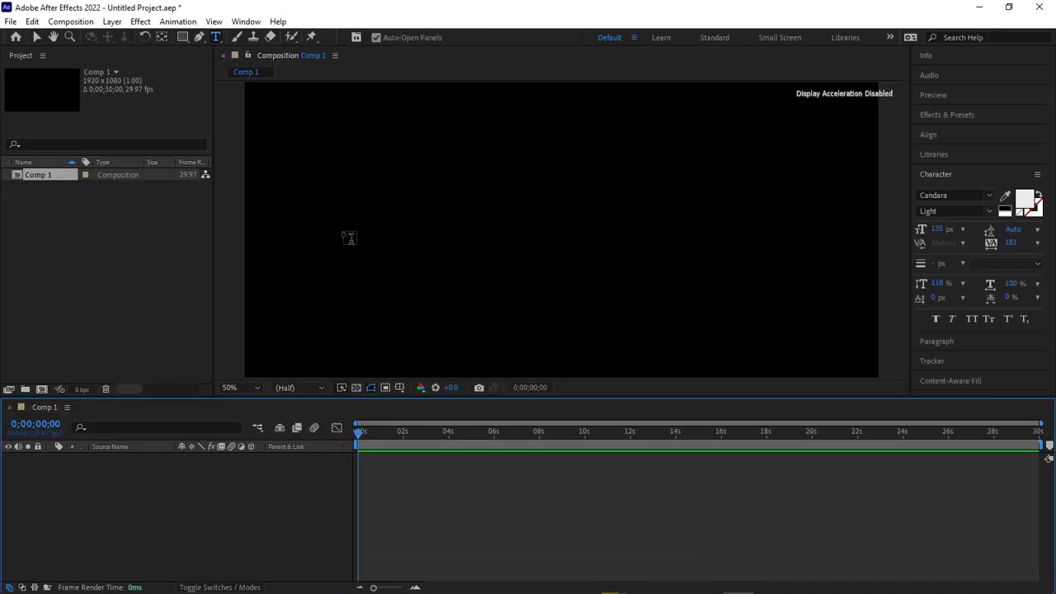
{"action": "left_click", "coordinate": [343, 235]}
{"action": "type", "text": "Dark "}
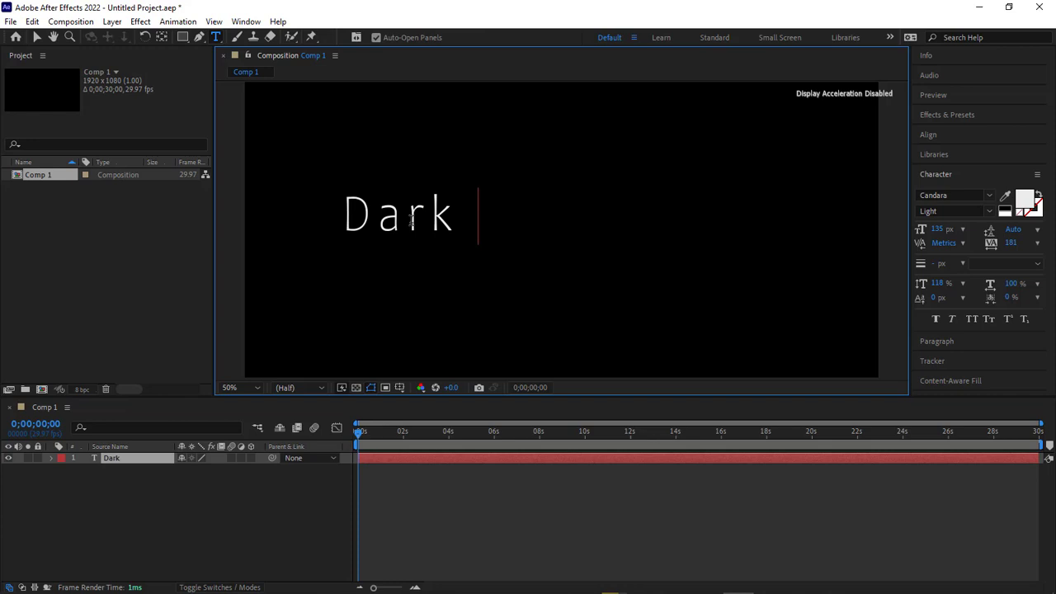
{"action": "type", "text": "Effects Studio"}
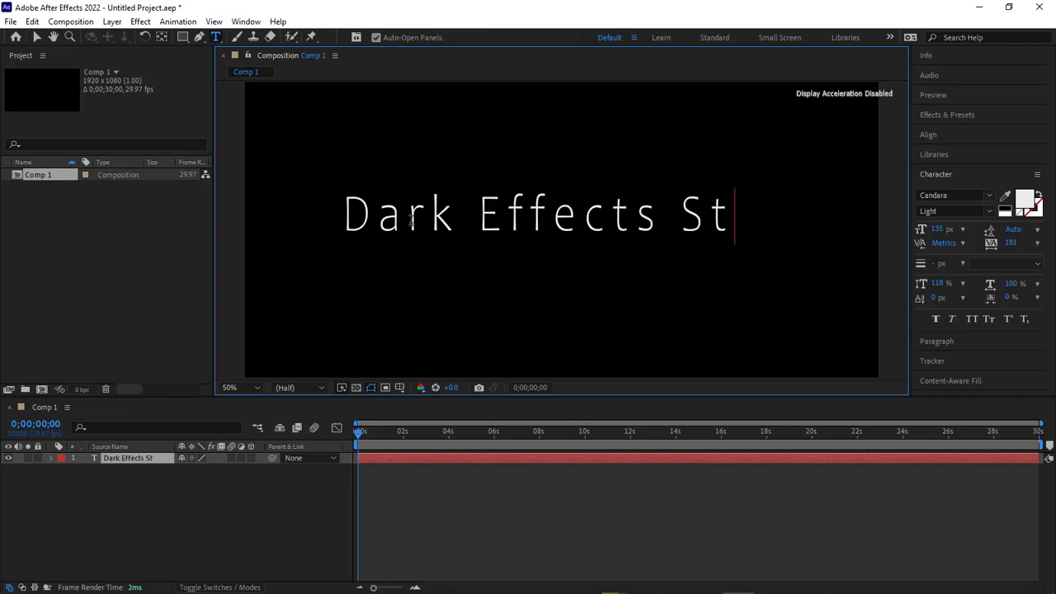
{"action": "left_click", "coordinate": [400, 387]}
{"action": "left_click", "coordinate": [445, 403]}
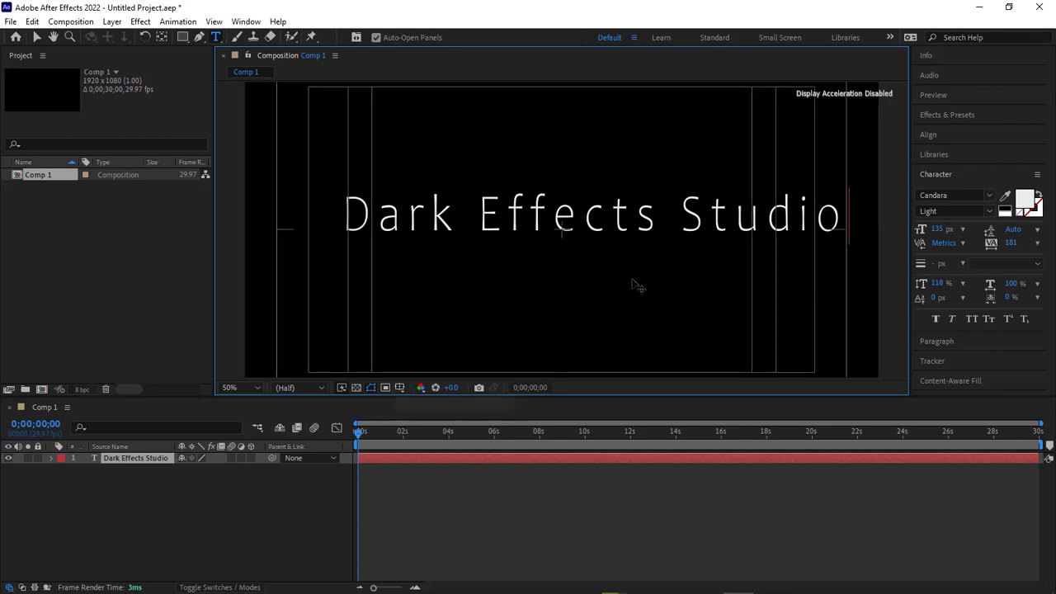
Step: Fix the typo in 'Effects' and centre the title in the frame
{"action": "left_click", "coordinate": [553, 219]}
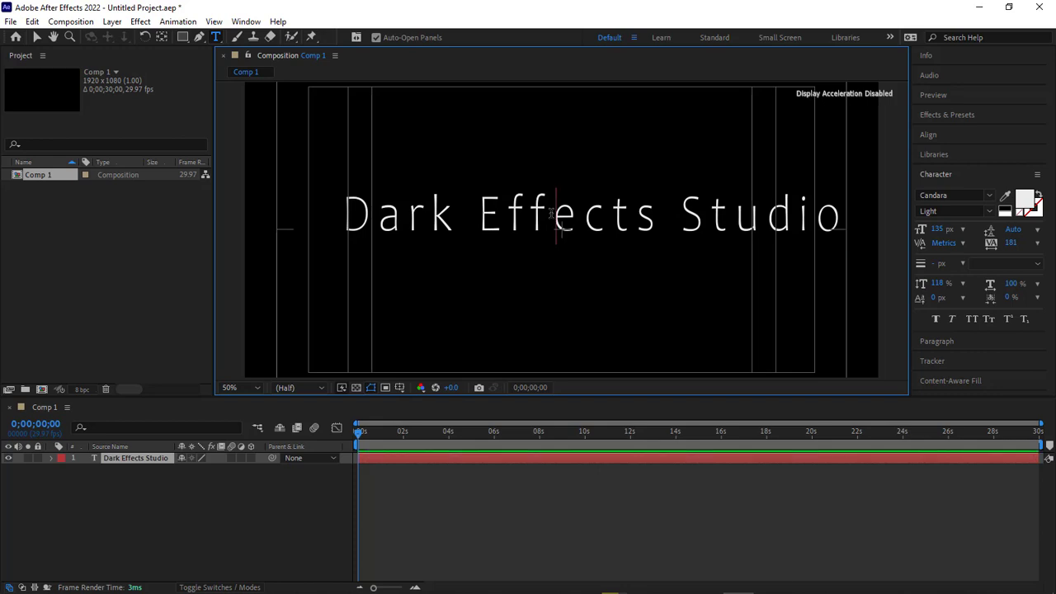
{"action": "type", "text": "t"}
{"action": "key", "text": "BackSpace"}
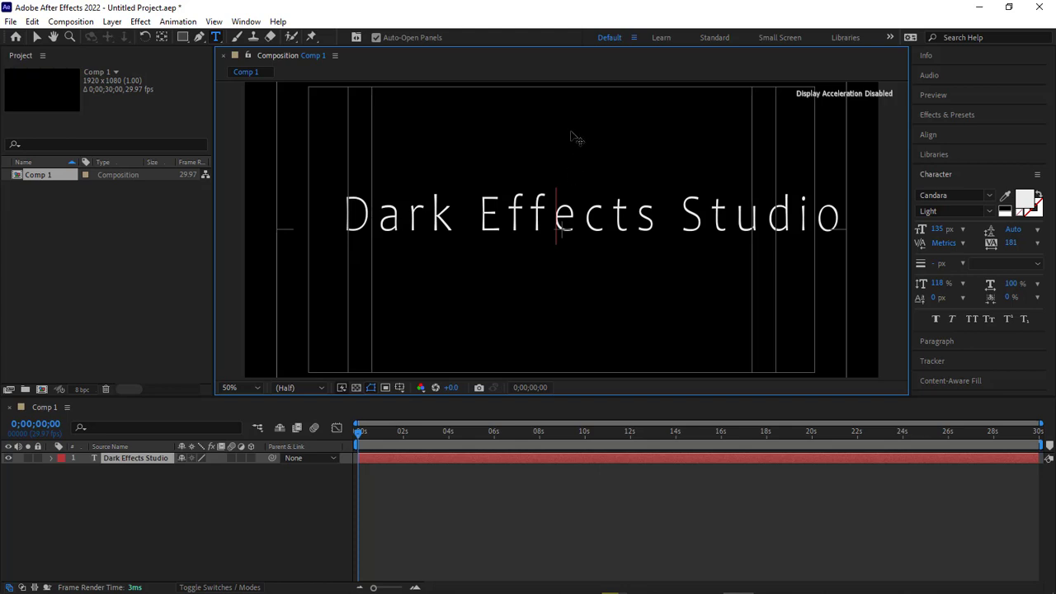
{"action": "left_click_drag", "start_coordinate": [568, 284], "coordinate": [539, 292]}
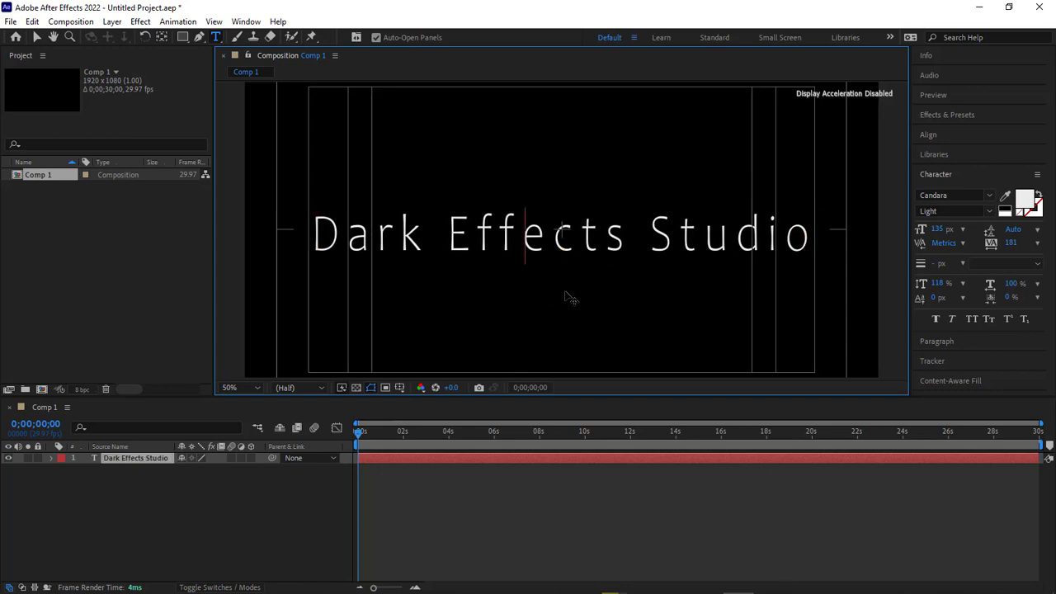
{"action": "left_click_drag", "start_coordinate": [568, 294], "coordinate": [567, 302]}
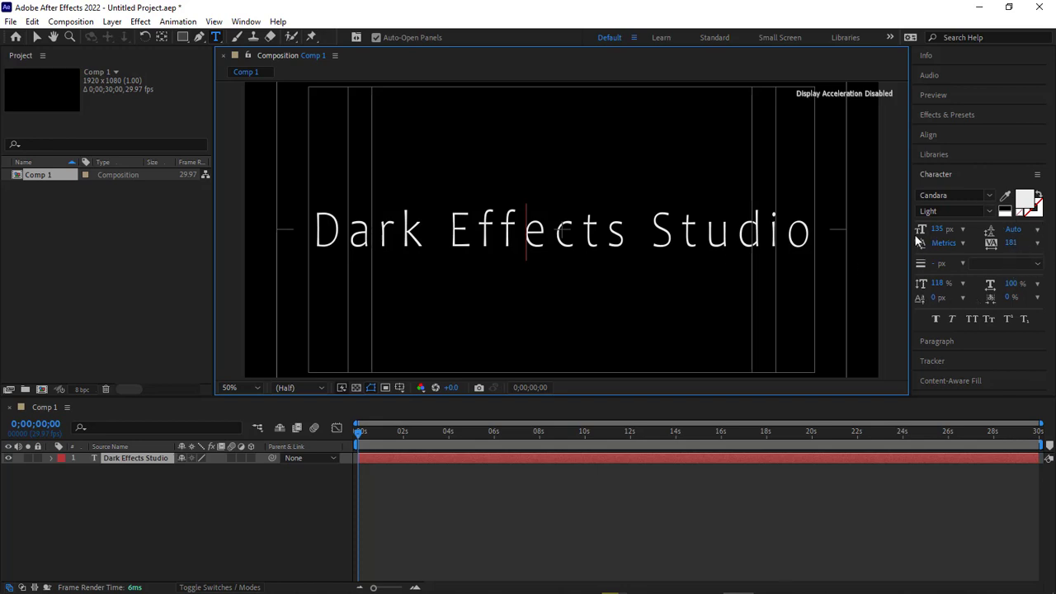
Step: Select all of the 'Dark Effects Studio' title text
{"action": "key", "text": "ctrl+a"}
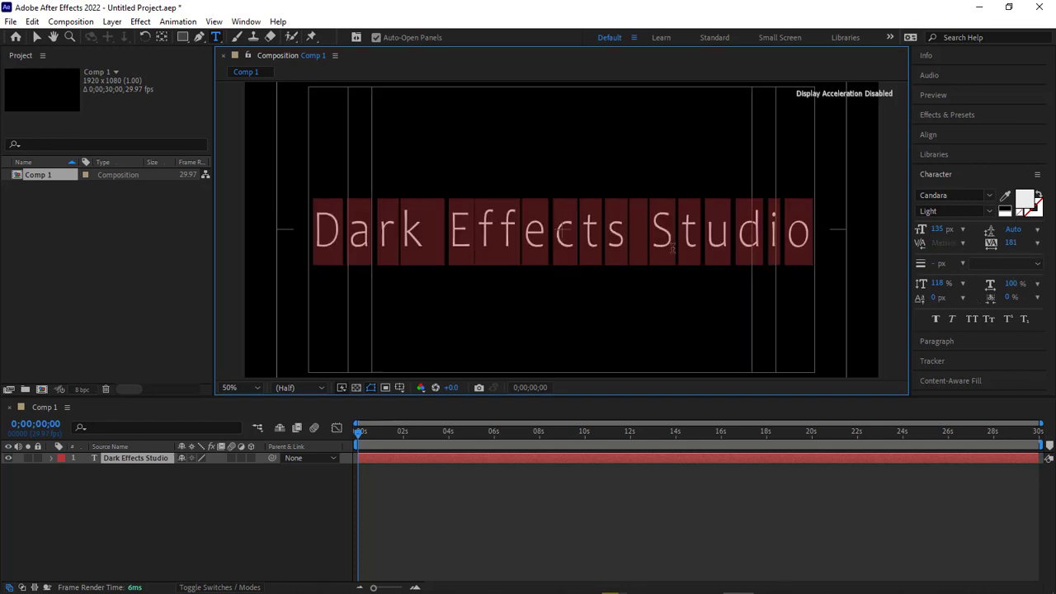
{"action": "left_click", "coordinate": [609, 252]}
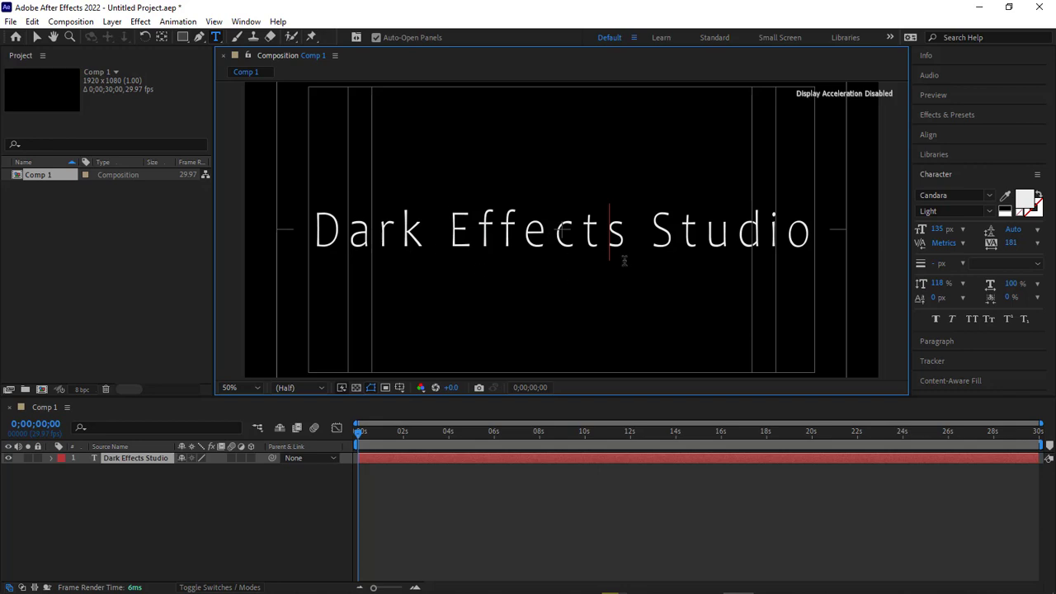
{"action": "left_click_drag", "start_coordinate": [312, 229], "coordinate": [783, 231]}
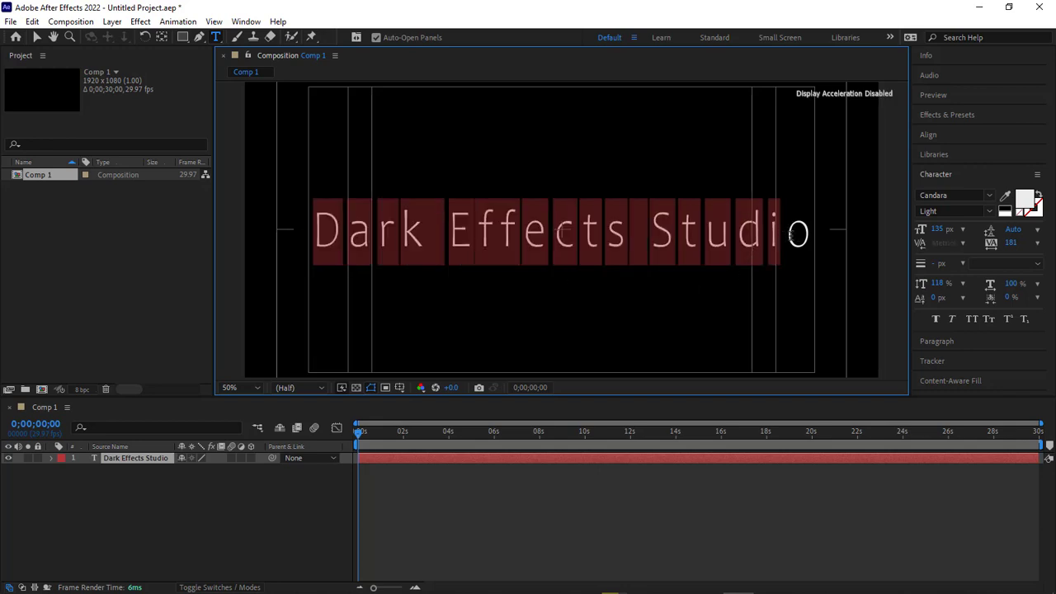
{"action": "left_click", "coordinate": [789, 254]}
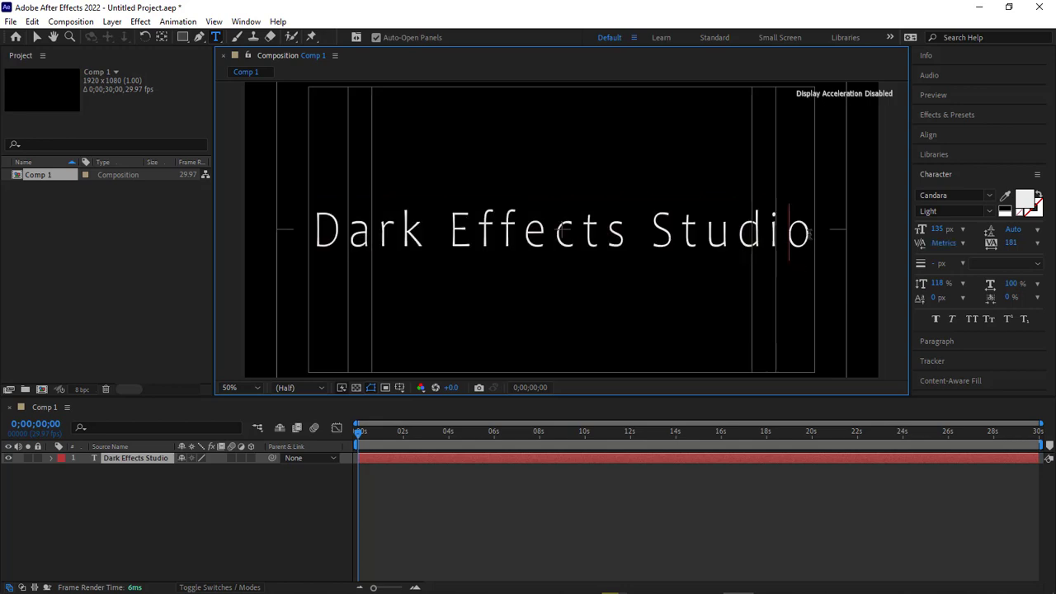
{"action": "left_click_drag", "start_coordinate": [815, 231], "coordinate": [351, 231]}
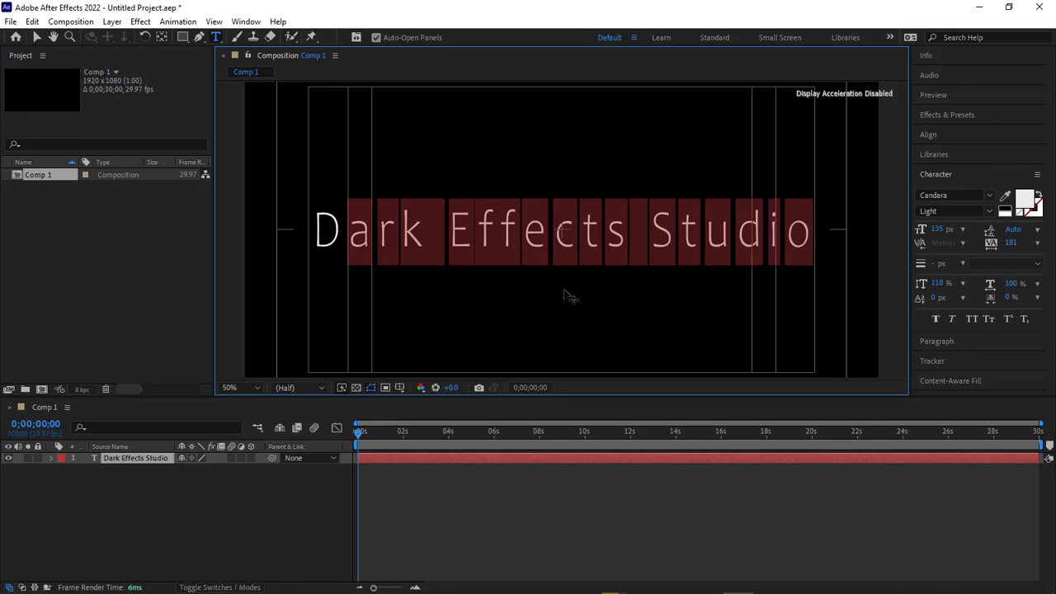
{"action": "key", "text": "ctrl+a"}
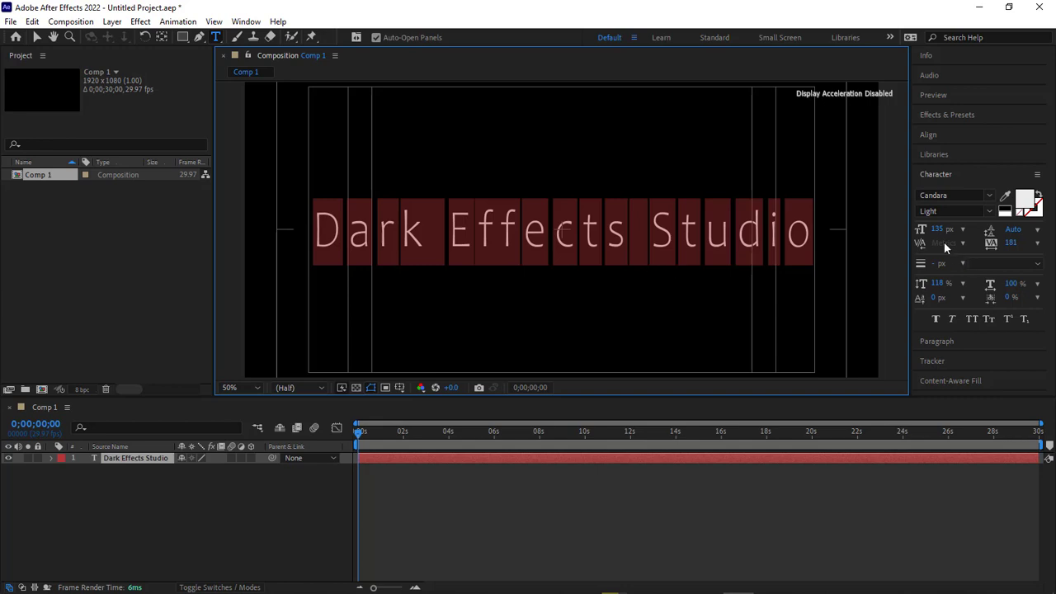
Step: Set the title's font size to 139 px and its tracking to 163
{"action": "mouse_move", "coordinate": [937, 229]}
{"action": "left_mouse_down"}
{"action": "mouse_move", "coordinate": [899, 231]}
{"action": "mouse_move", "coordinate": [957, 230]}
{"action": "mouse_move", "coordinate": [934, 236]}
{"action": "left_mouse_up"}
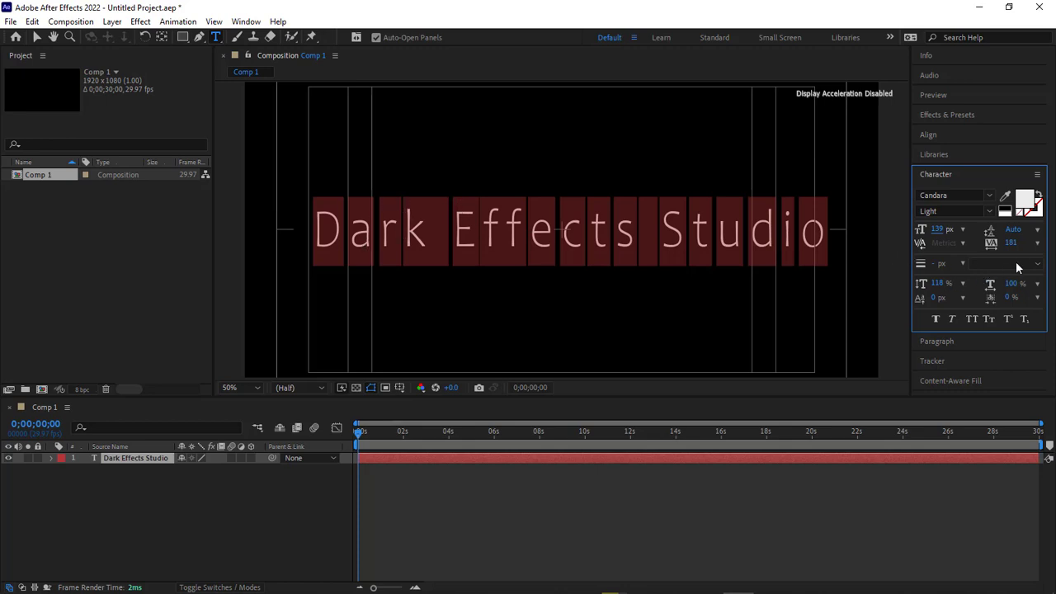
{"action": "left_click_drag", "start_coordinate": [1011, 246], "coordinate": [936, 243]}
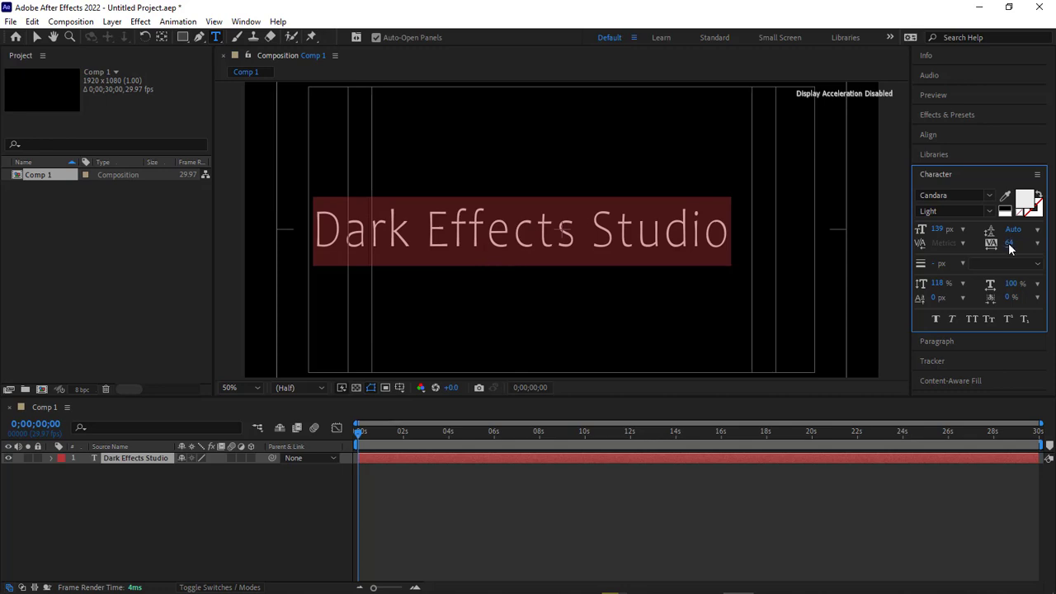
{"action": "left_click_drag", "start_coordinate": [1009, 244], "coordinate": [1055, 245]}
{"action": "left_click", "coordinate": [601, 236]}
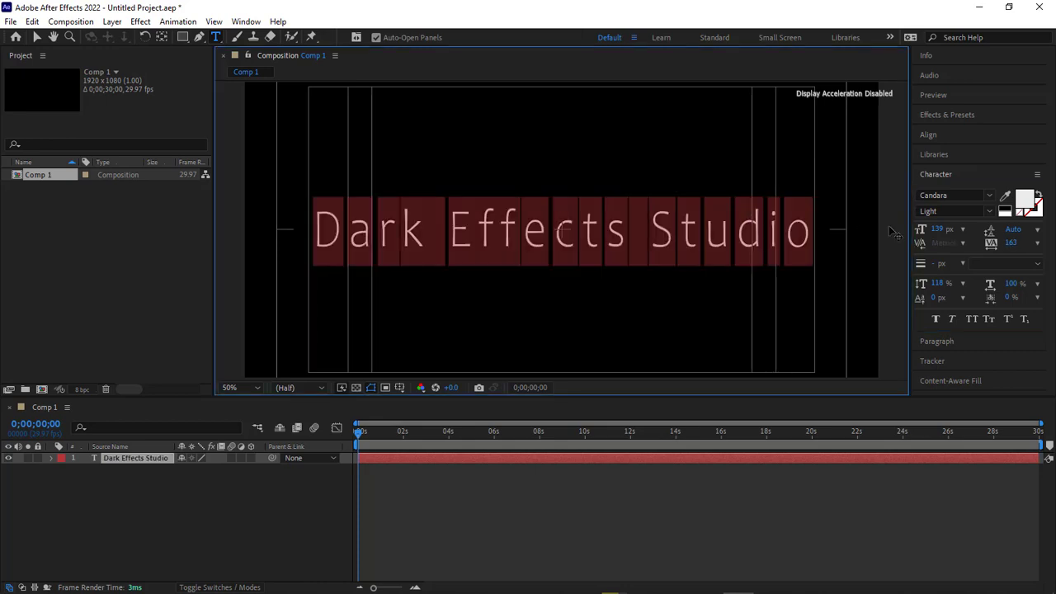
{"action": "left_click", "coordinate": [993, 199]}
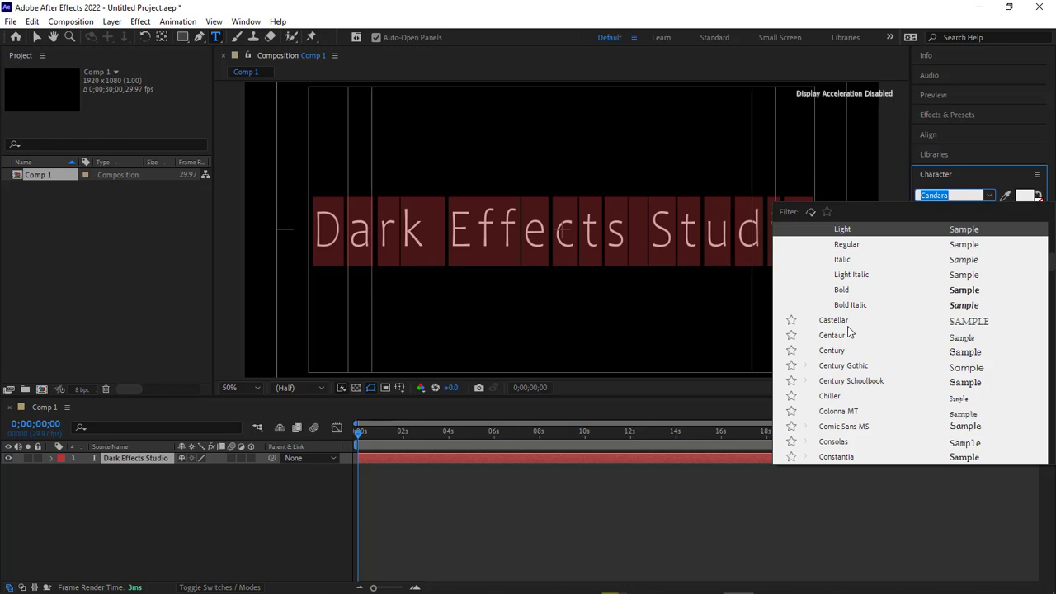
{"action": "left_click", "coordinate": [848, 294]}
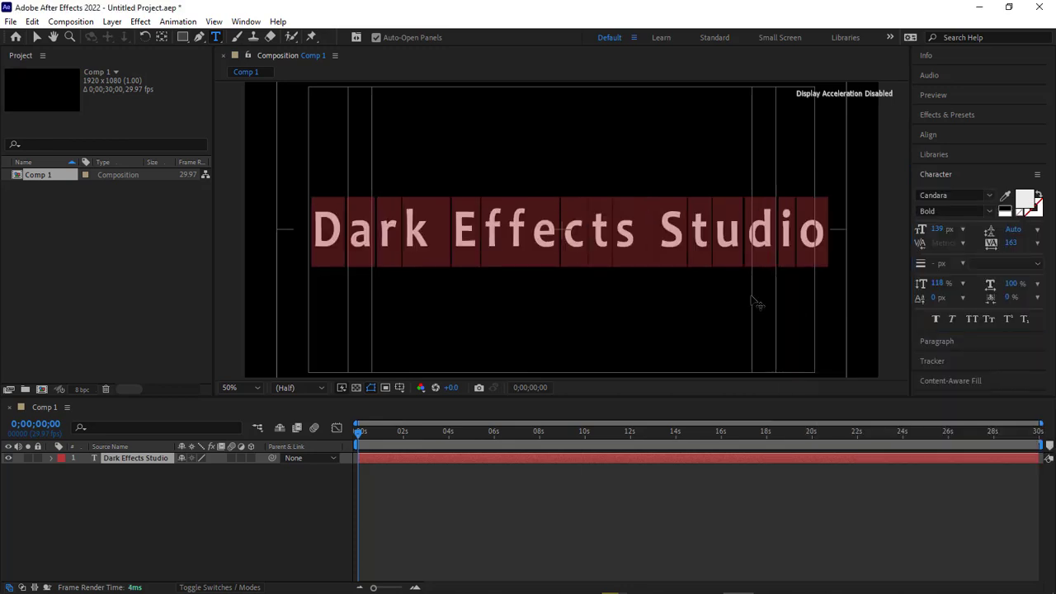
{"action": "left_click", "coordinate": [990, 198]}
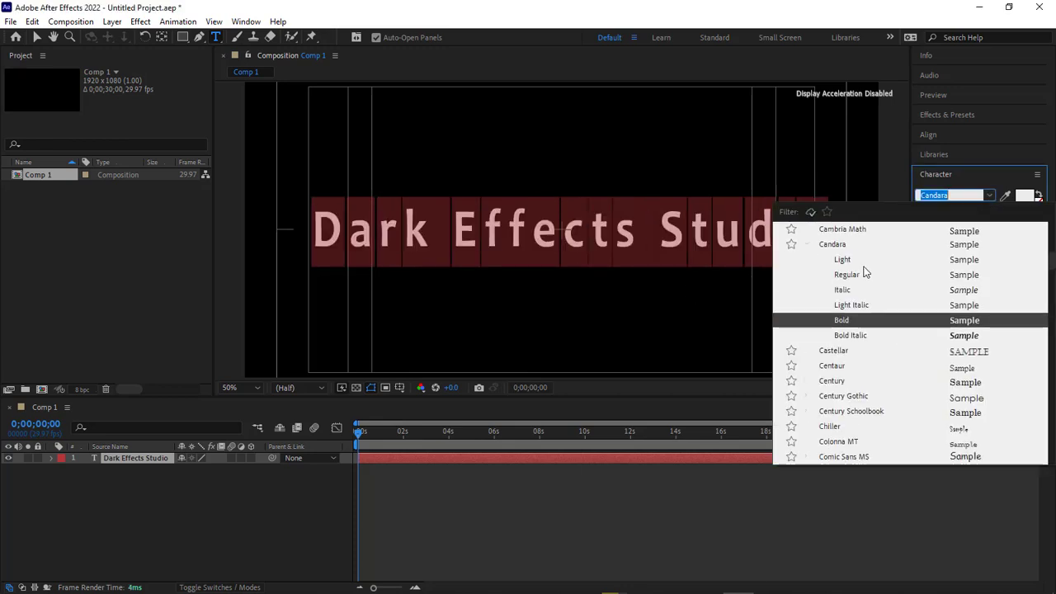
{"action": "left_click", "coordinate": [845, 260]}
{"action": "left_click", "coordinate": [574, 266]}
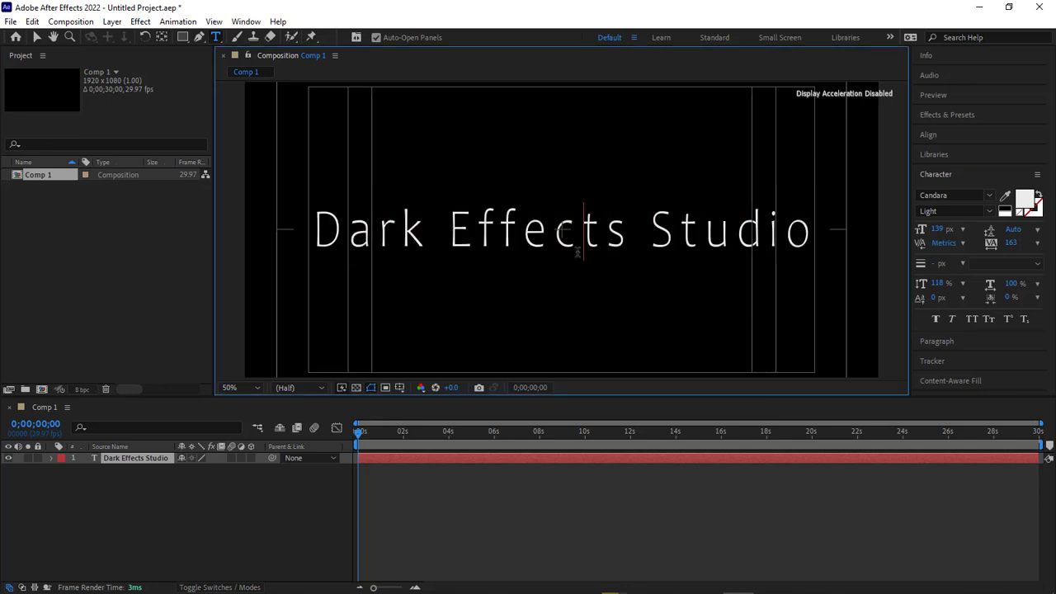
Step: Add a 100% Scale keyframe to the title at 0;00;02;00
{"action": "left_click", "coordinate": [51, 458]}
{"action": "left_click", "coordinate": [63, 481]}
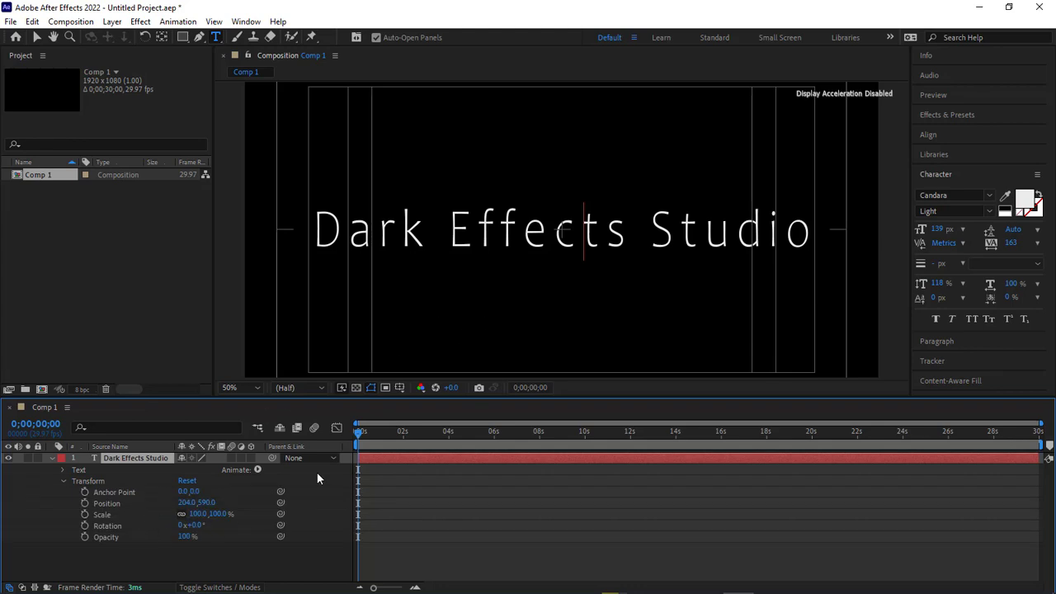
{"action": "left_click_drag", "start_coordinate": [360, 431], "coordinate": [402, 439]}
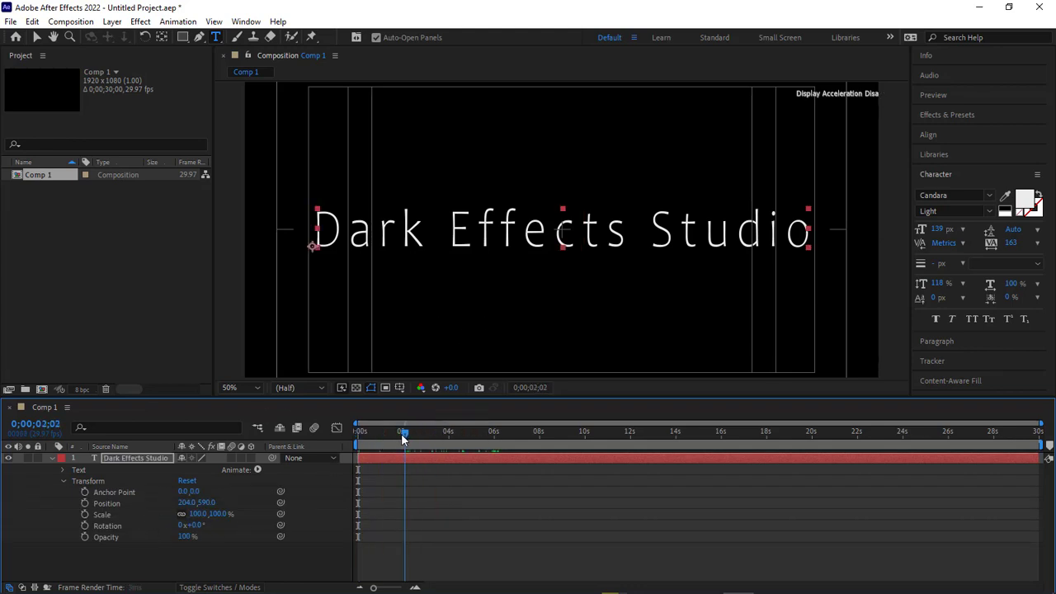
{"action": "key", "text": "alt+shift+s"}
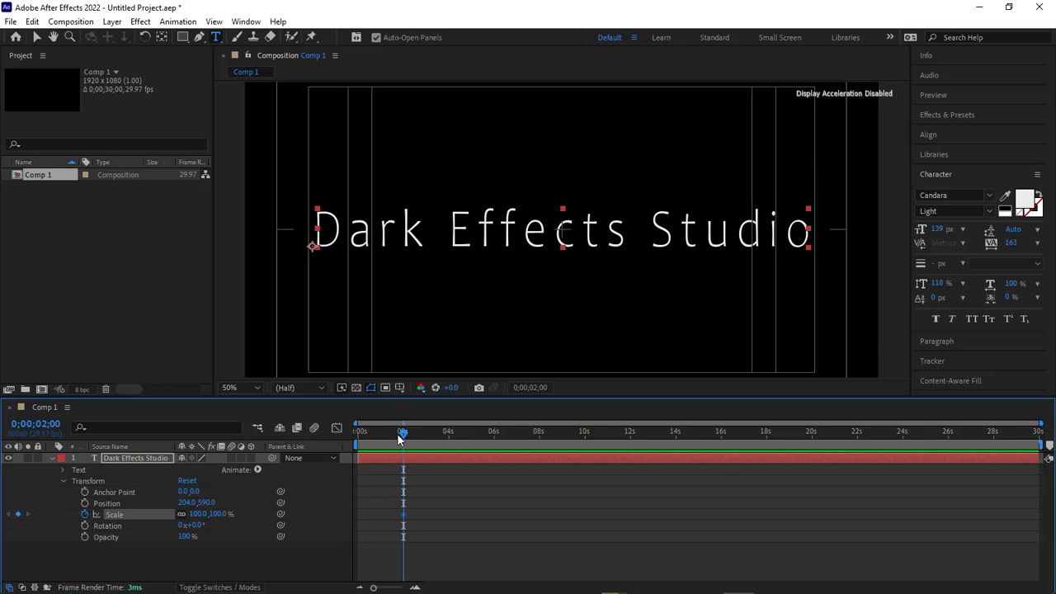
Step: Set Scale to 0% at the start and preview the scale-up animation
{"action": "key", "text": "Home"}
{"action": "left_click", "coordinate": [198, 514]}
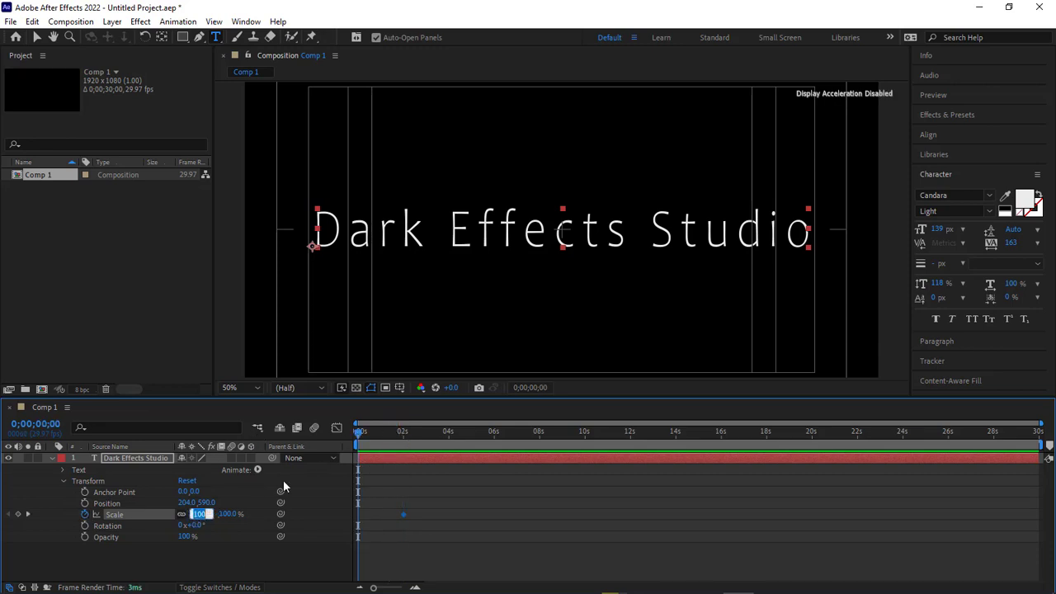
{"action": "type", "text": "0"}
{"action": "key", "text": "Return"}
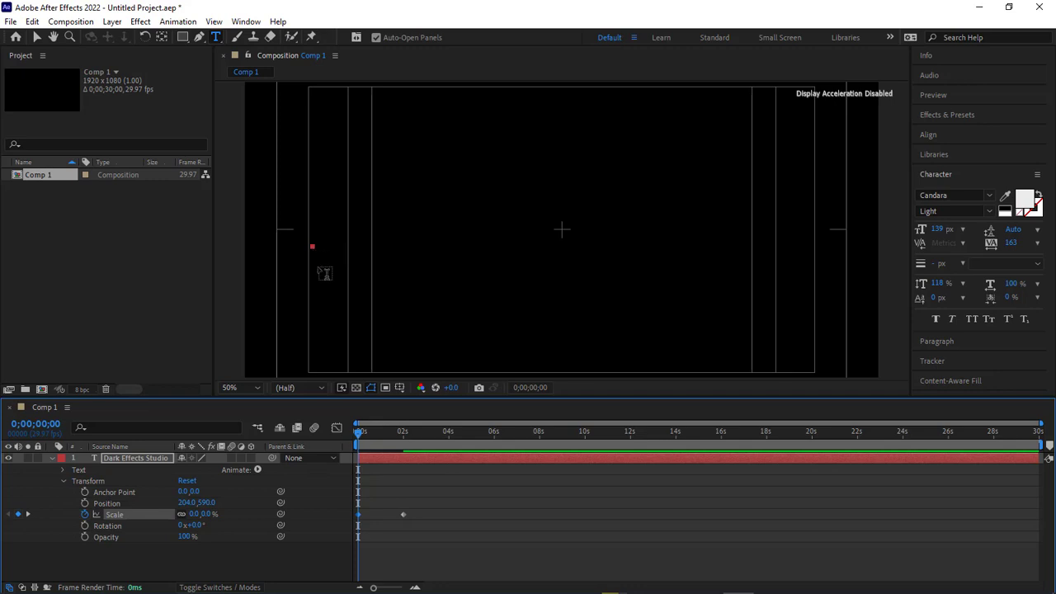
{"action": "key", "text": "space"}
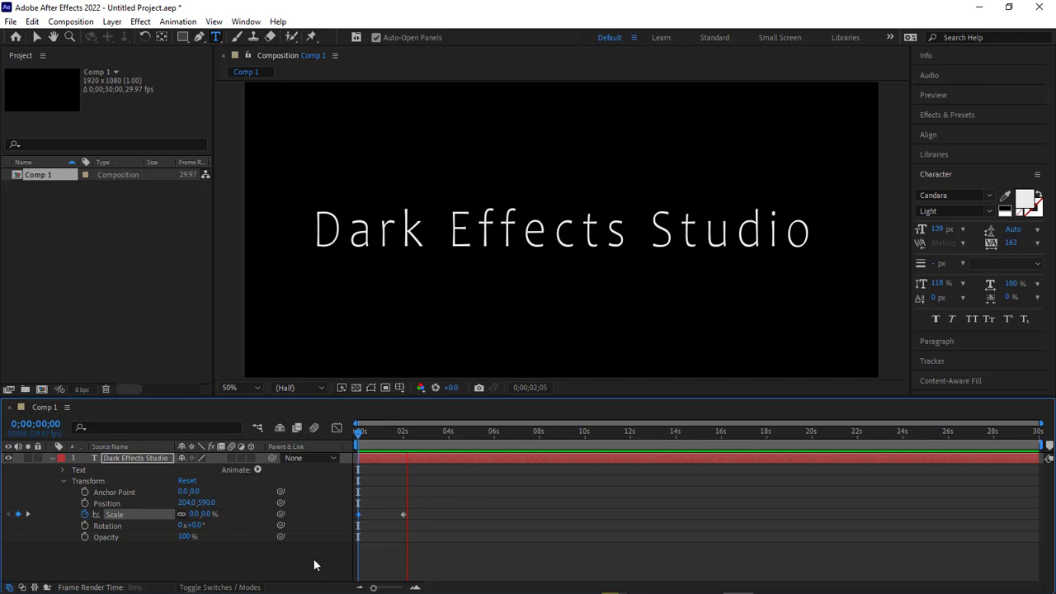
{"action": "key", "text": "space"}
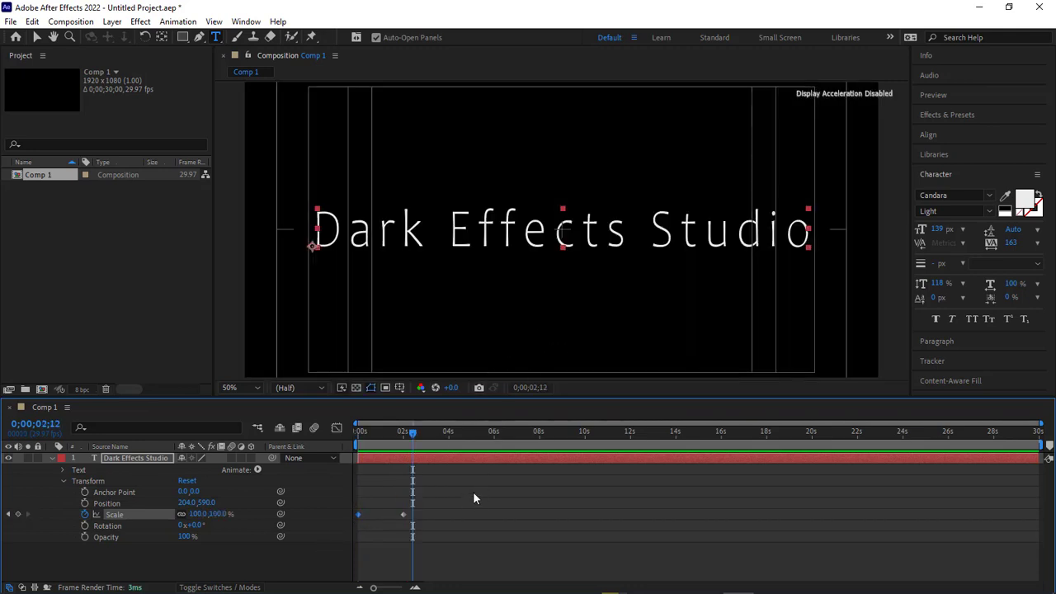